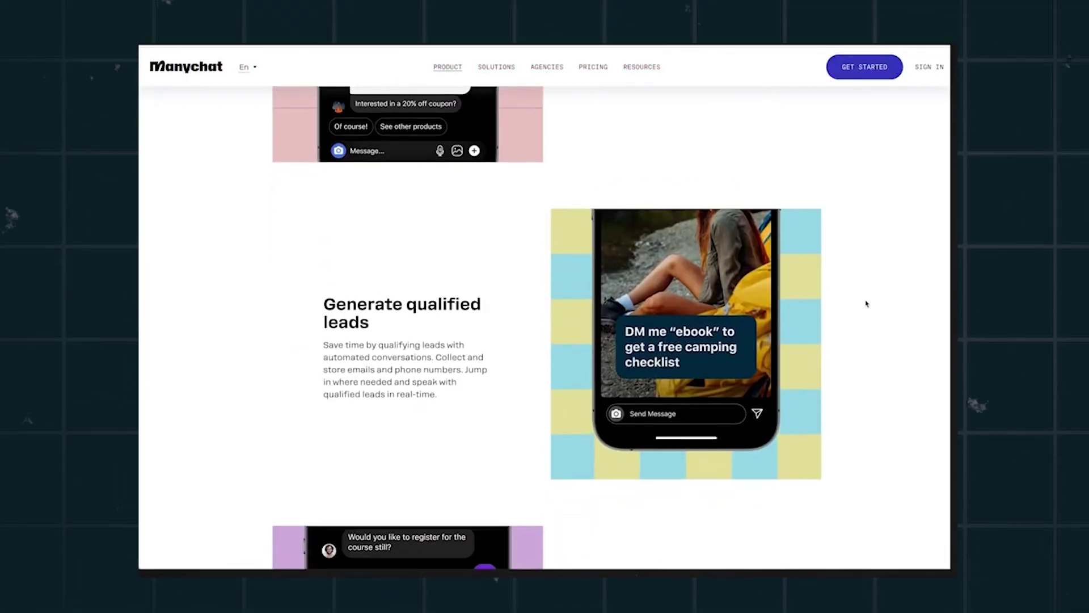
Step: Scroll the Home dashboard to view the Lead Magnet, Quiz and Ambassador Program templates
scroll(866, 303, down, 5)
scroll(866, 304, down, 8)
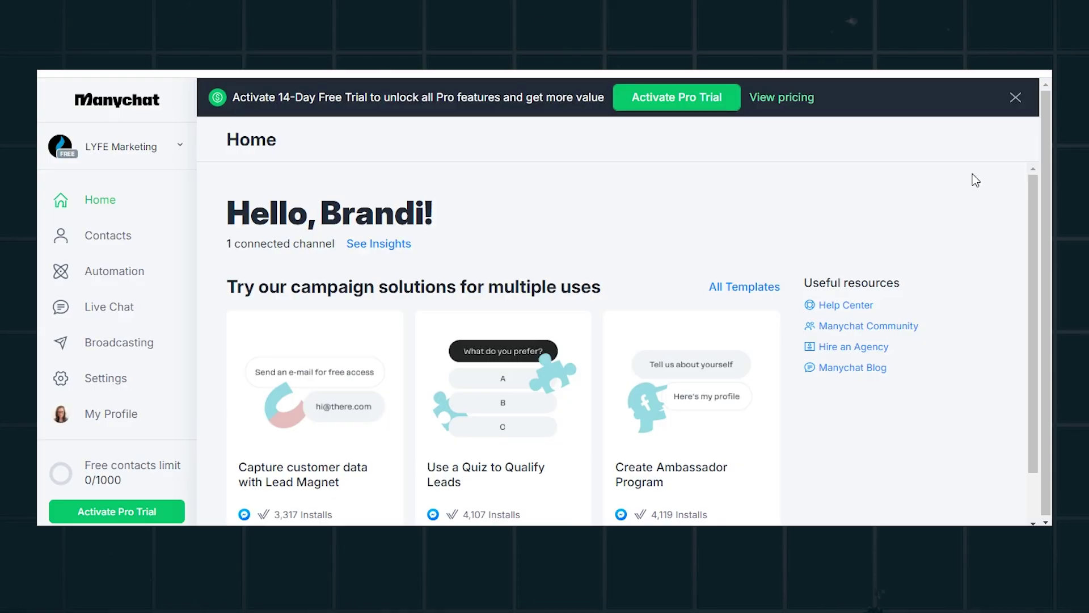
Step: Dismiss the trial banner and create a new automation starting from scratch
click(1015, 97)
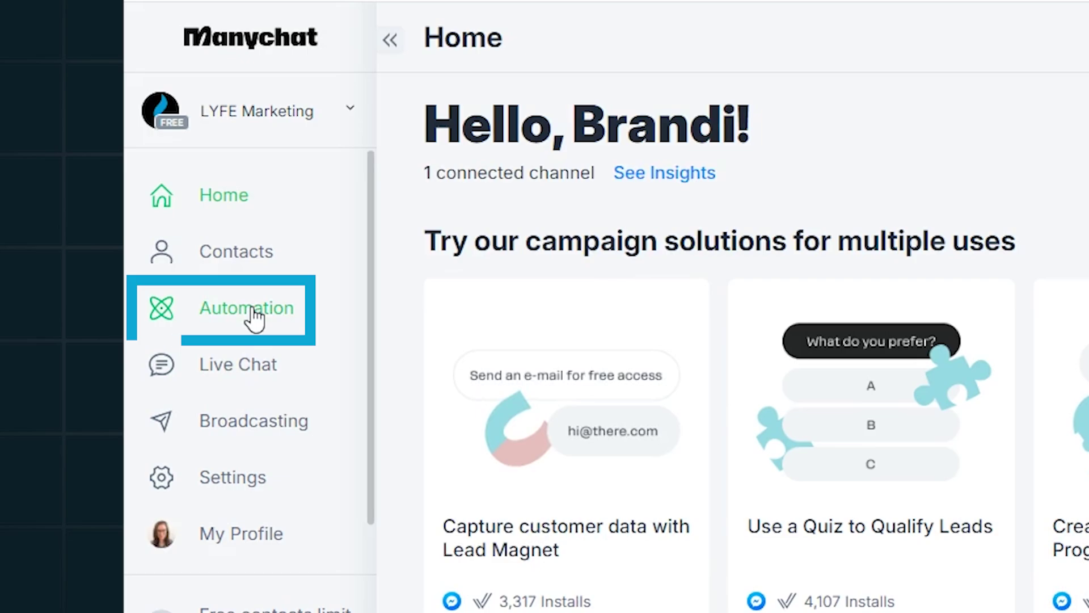
click(253, 316)
click(583, 316)
scroll(911, 290, down, 5)
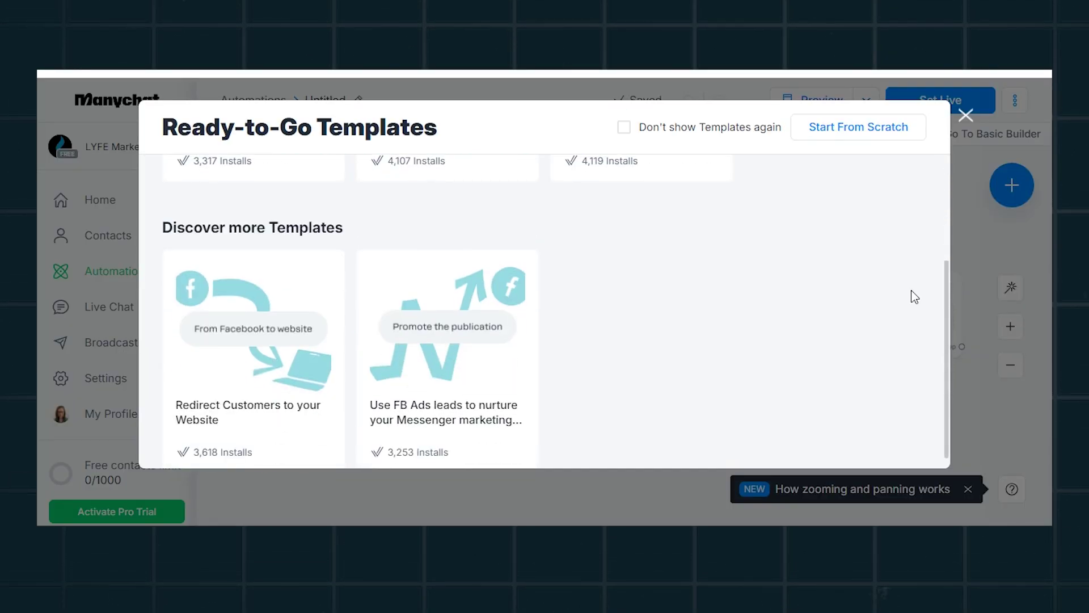
scroll(911, 290, down, 1)
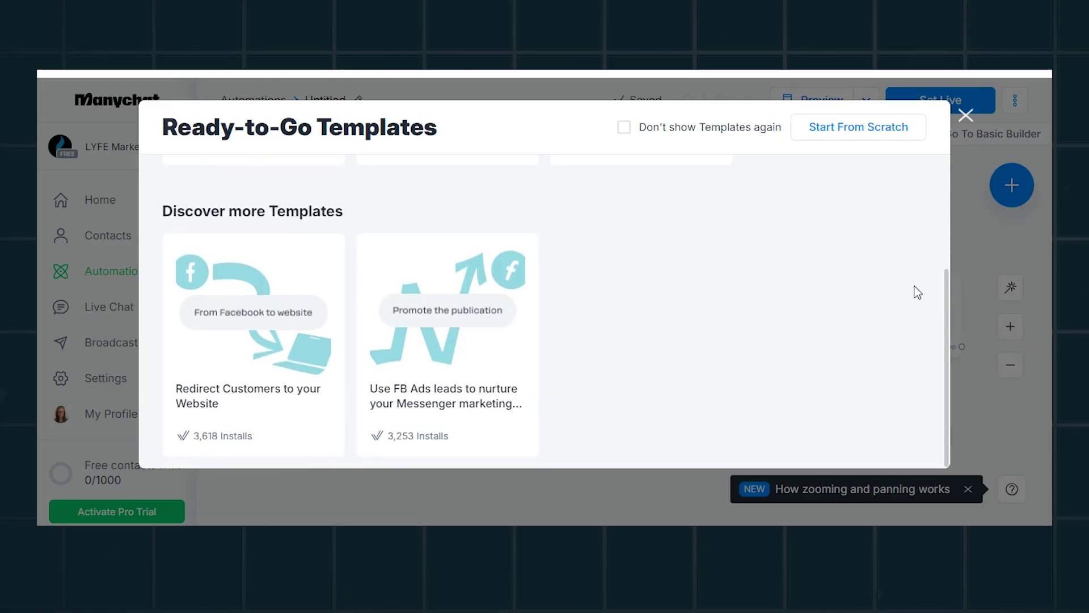
scroll(916, 292, up, 5)
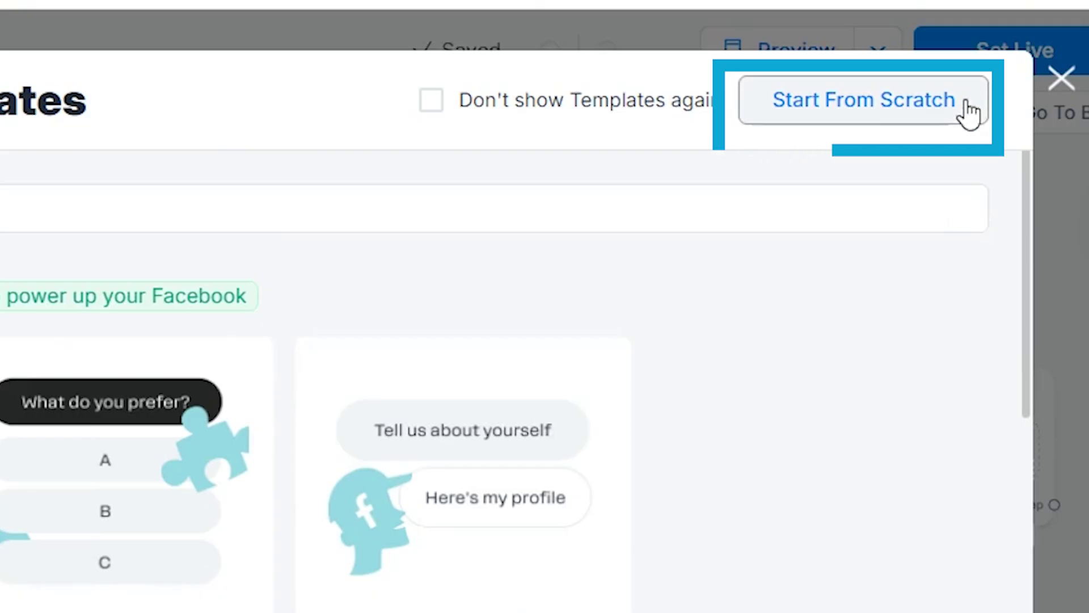
click(965, 100)
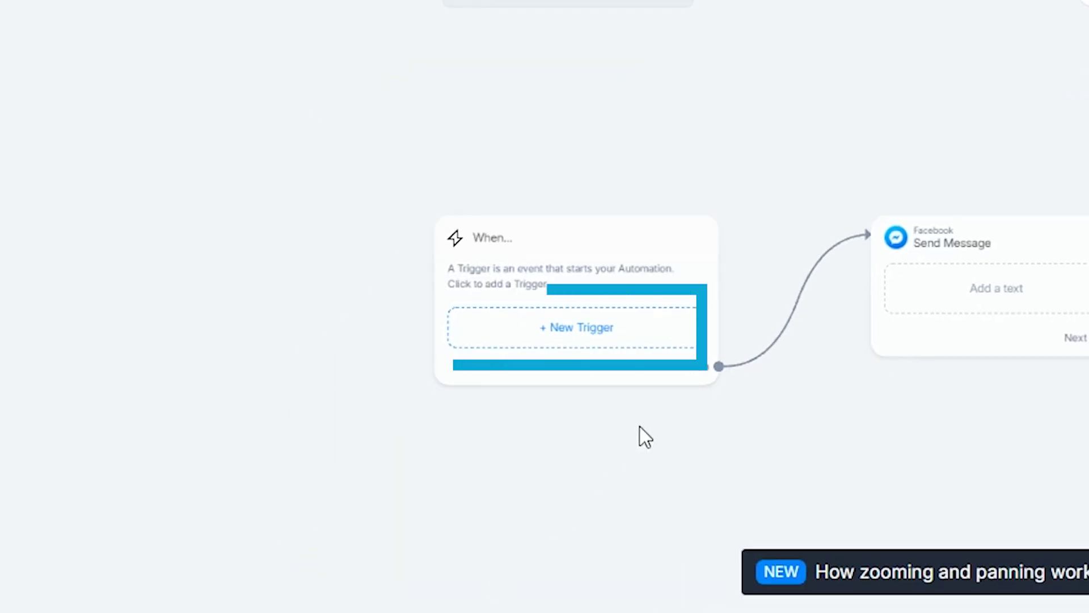
Step: Add a Messenger Facebook Comments trigger for 'User comments on your Post'
click(625, 336)
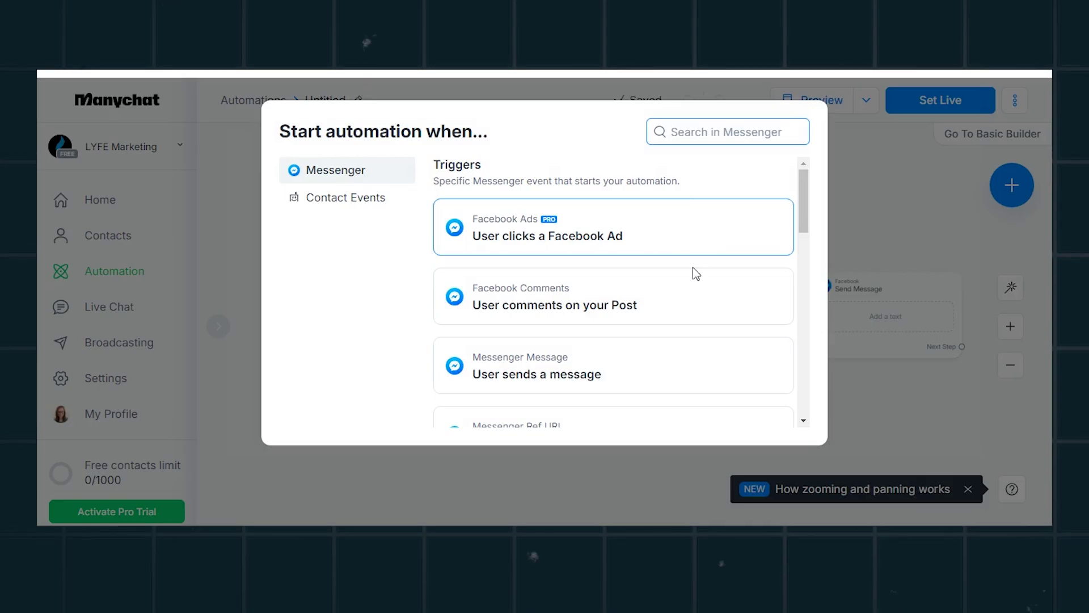
scroll(688, 309, down, 3)
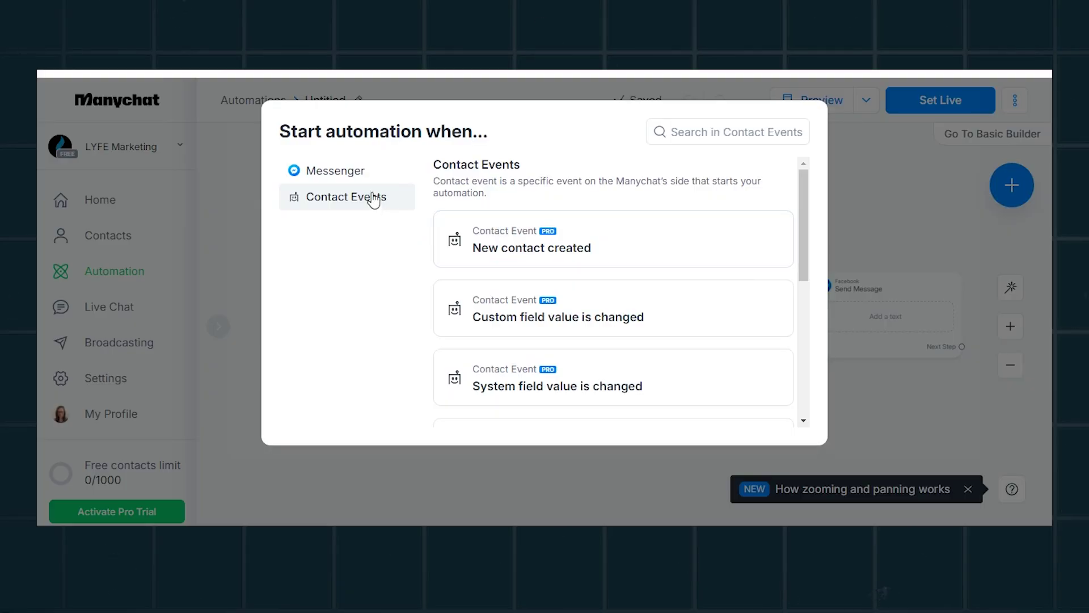
click(366, 173)
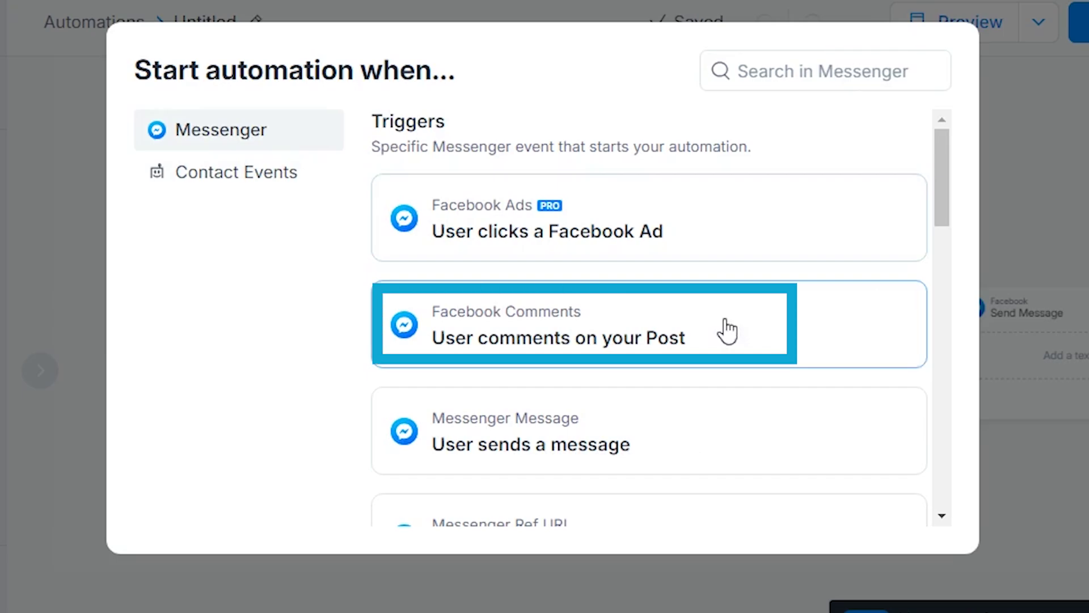
click(728, 330)
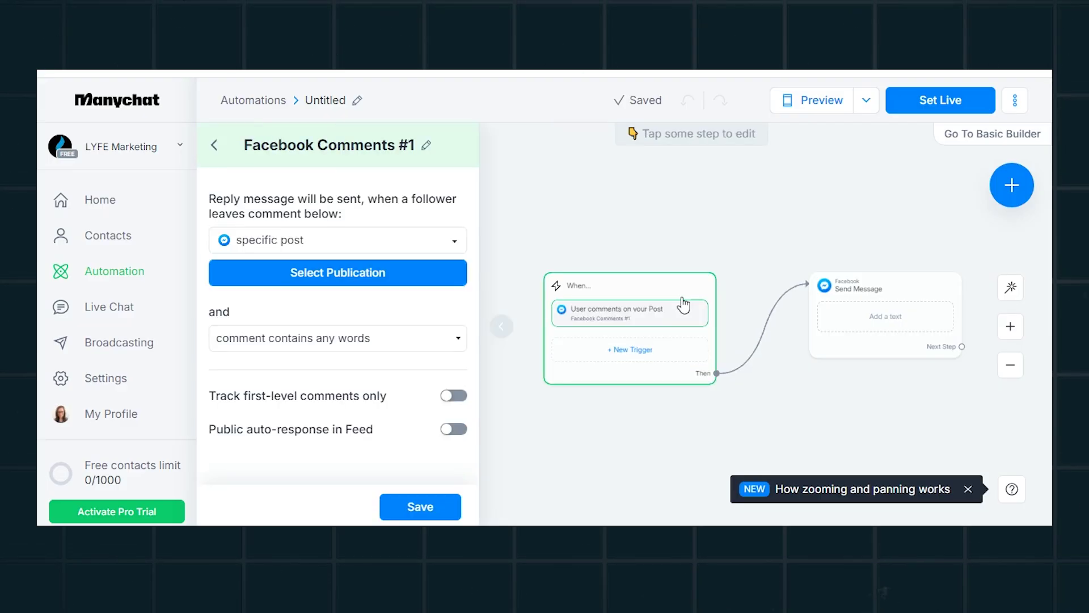
Step: Pick the post 'NEVER Use These Words In Your Sales Content' as the watched publication
click(429, 277)
scroll(733, 310, down, 3)
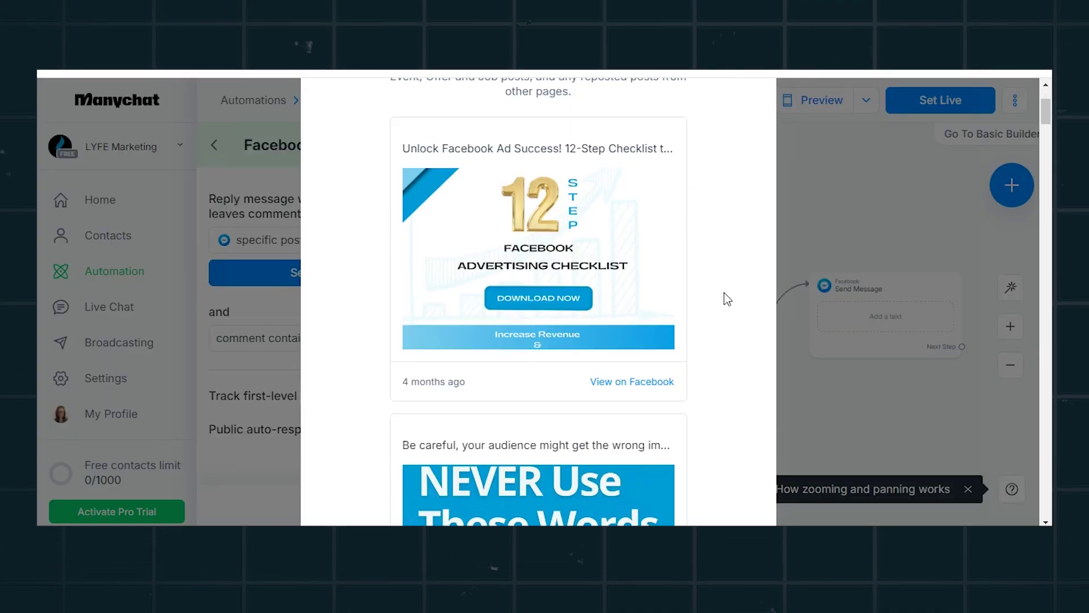
scroll(723, 292, down, 6)
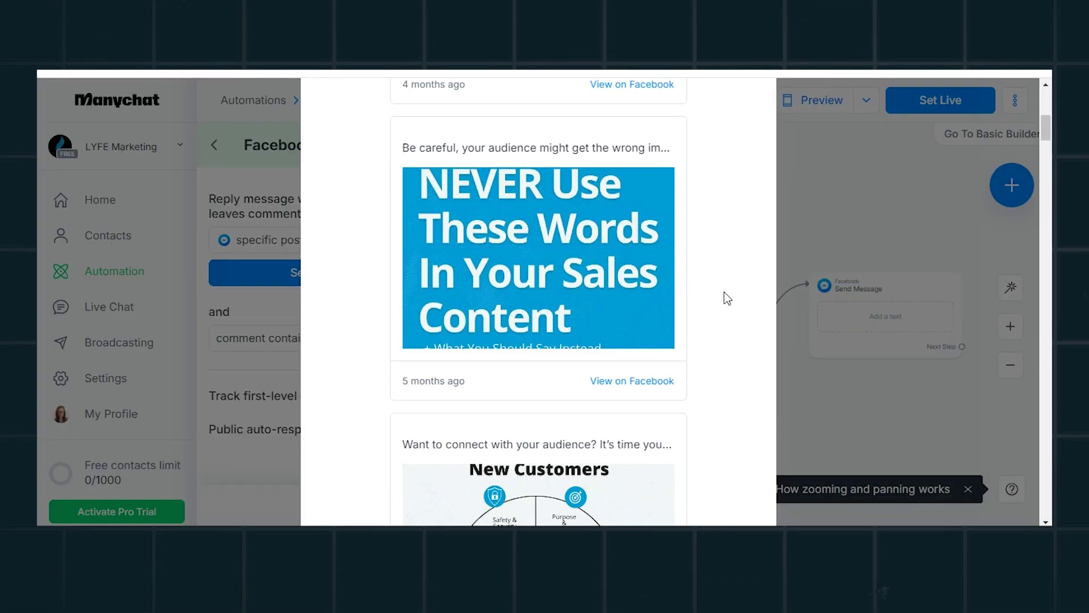
click(574, 280)
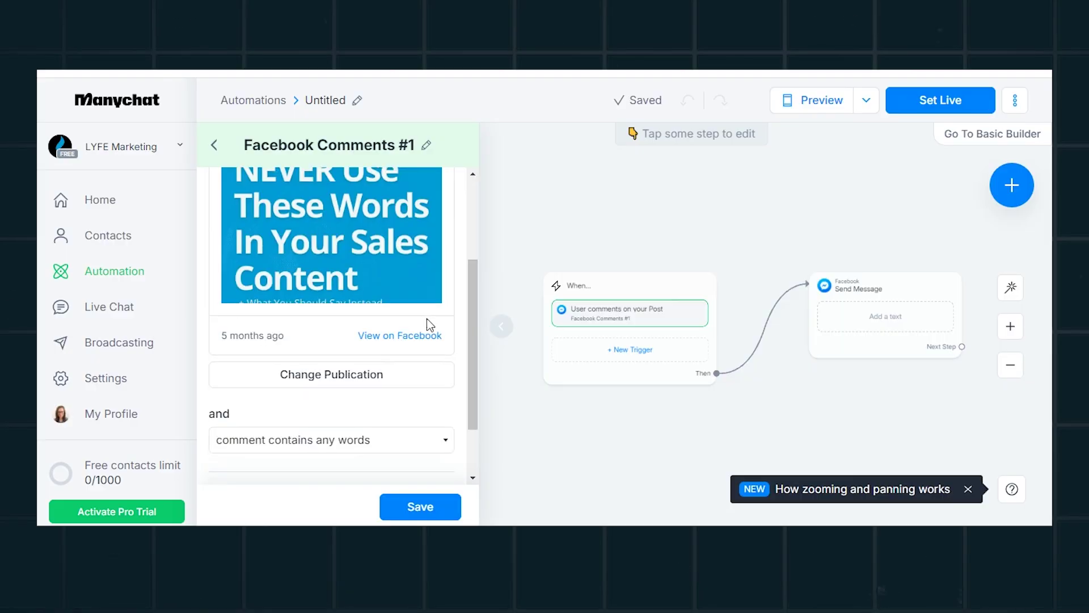
scroll(428, 319, down, 2)
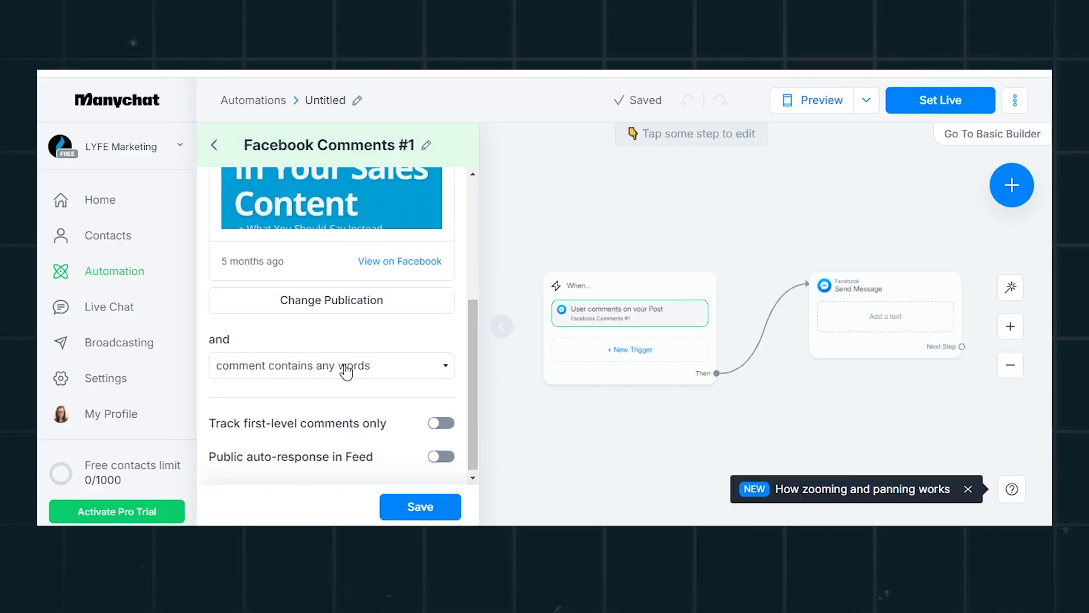
Step: Limit the trigger to comments containing EBOOK and title it 'Comment On NEVER USE THESE WORDS Post'
click(346, 373)
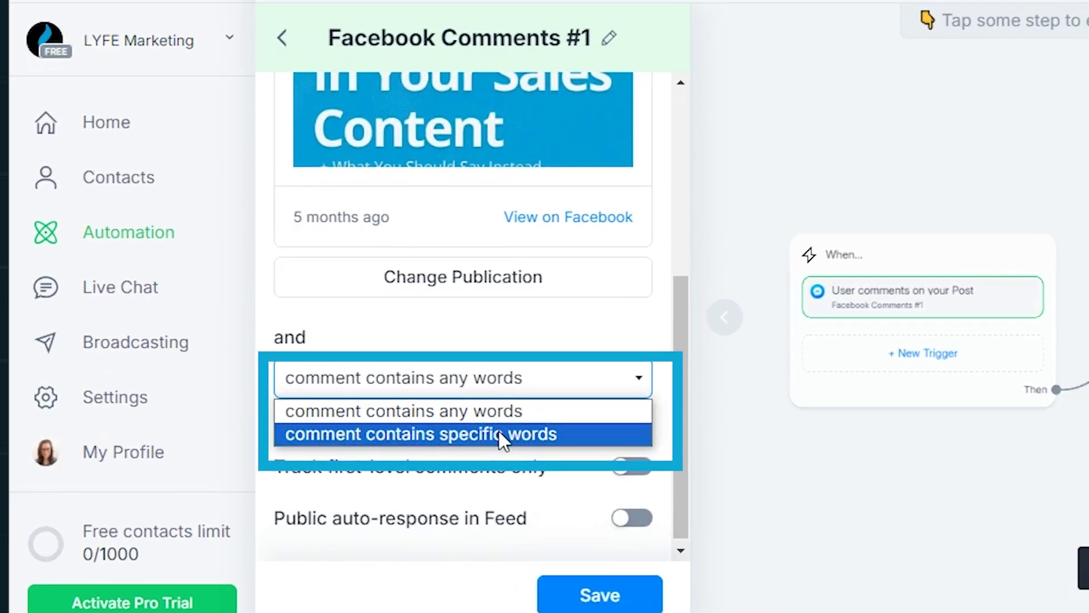
click(501, 434)
click(345, 467)
text(EBOOK)
key(Return)
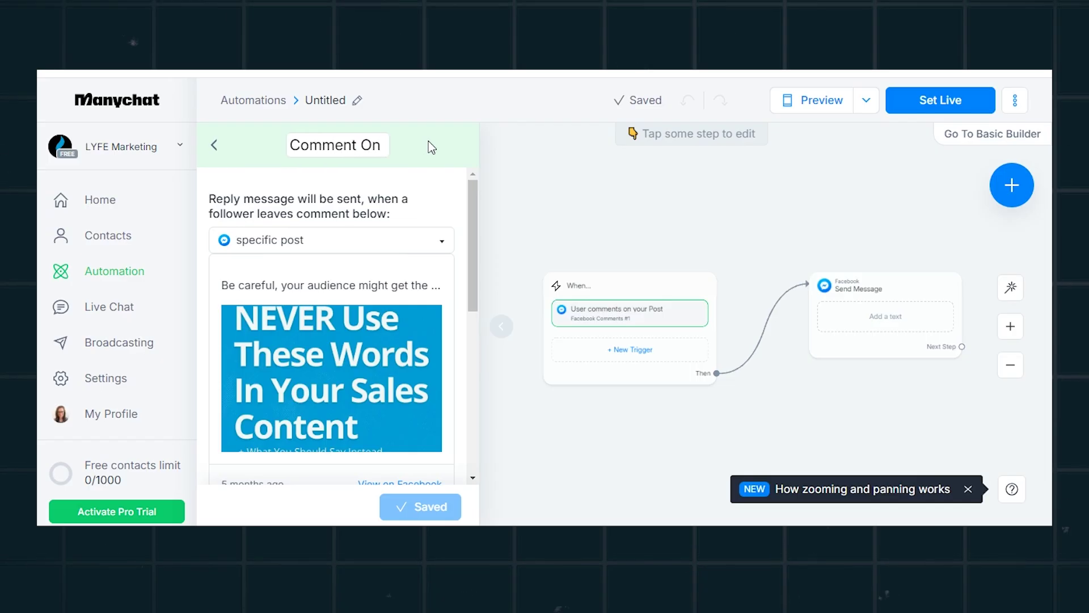
text(NEVER USE THESE WORDS Post)
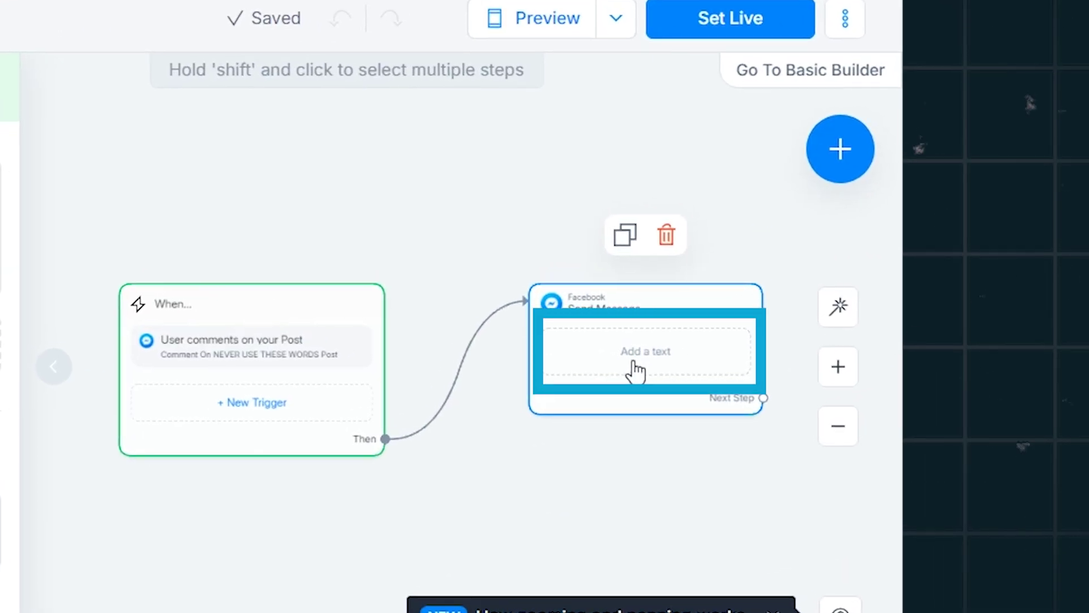
Step: Write the free-Ebook download text with link WW.URL.CO and an EBOOK button opening a website
click(636, 372)
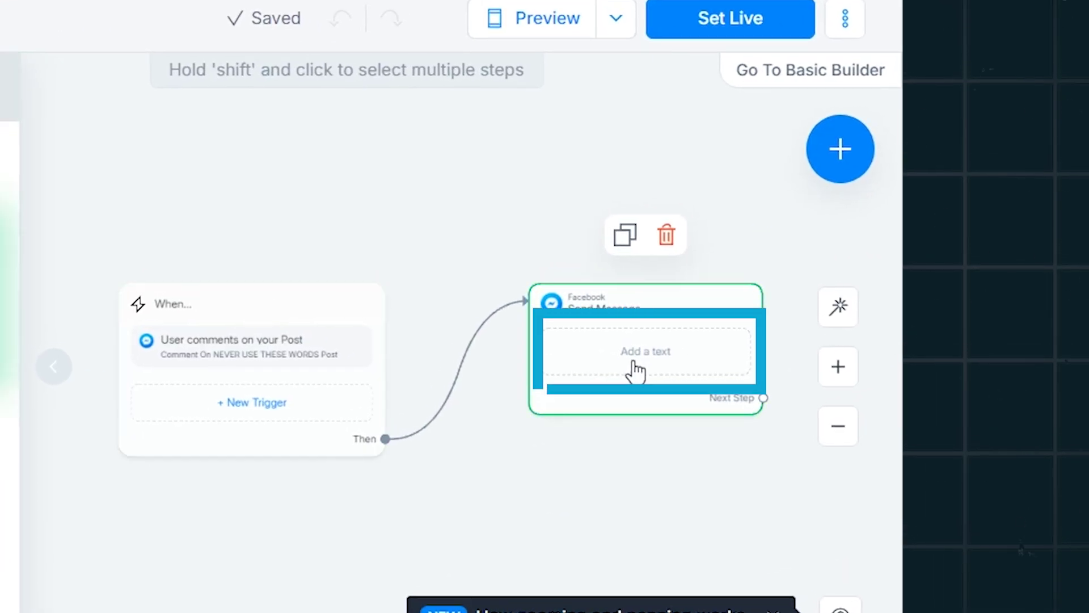
click(637, 371)
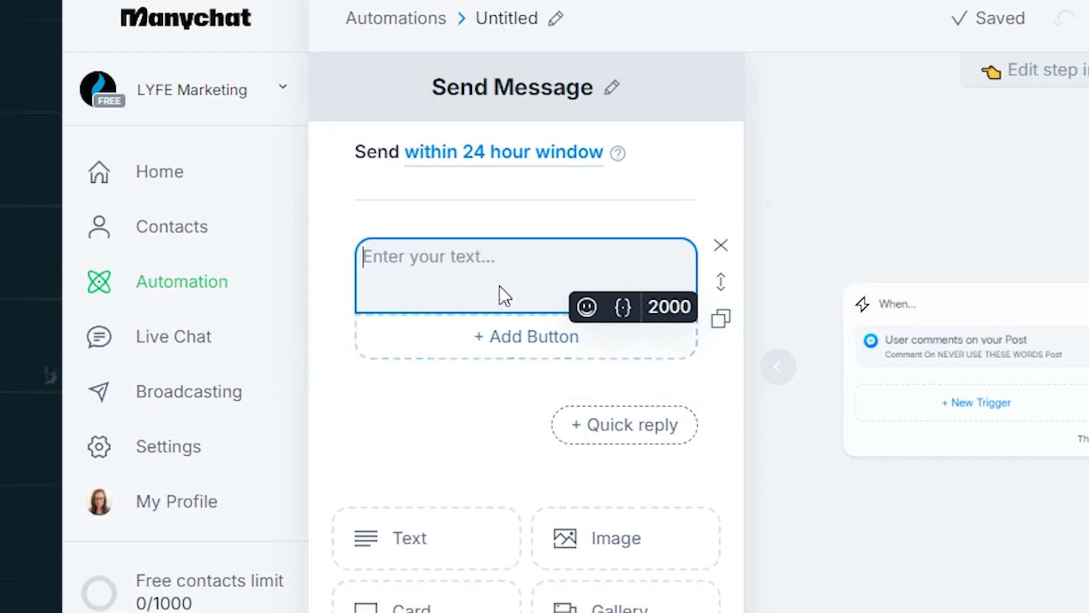
scroll(504, 278, down, 5)
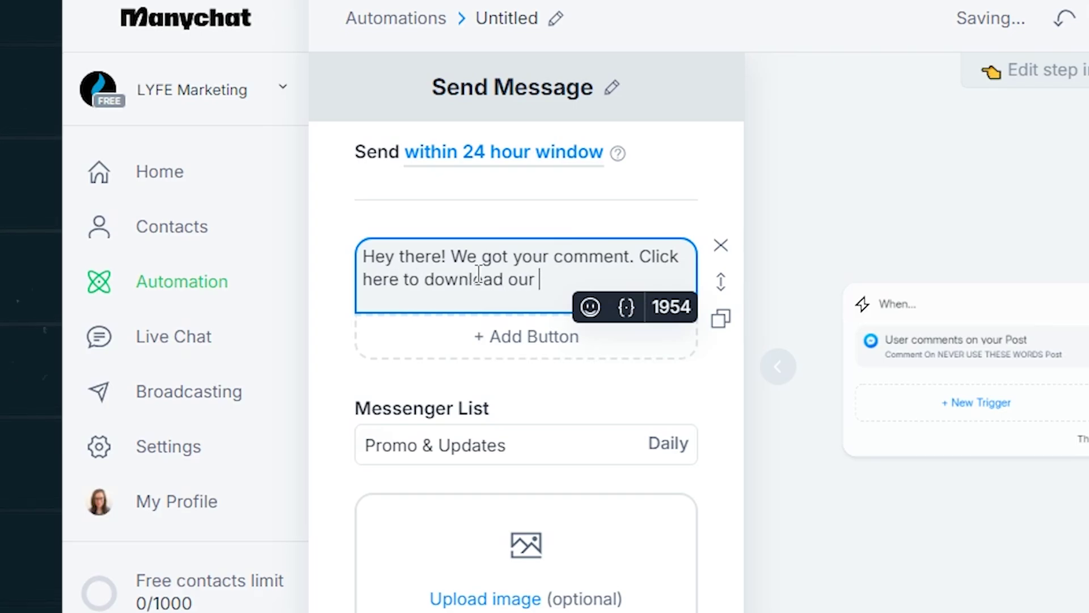
text(WW.URL.COM)
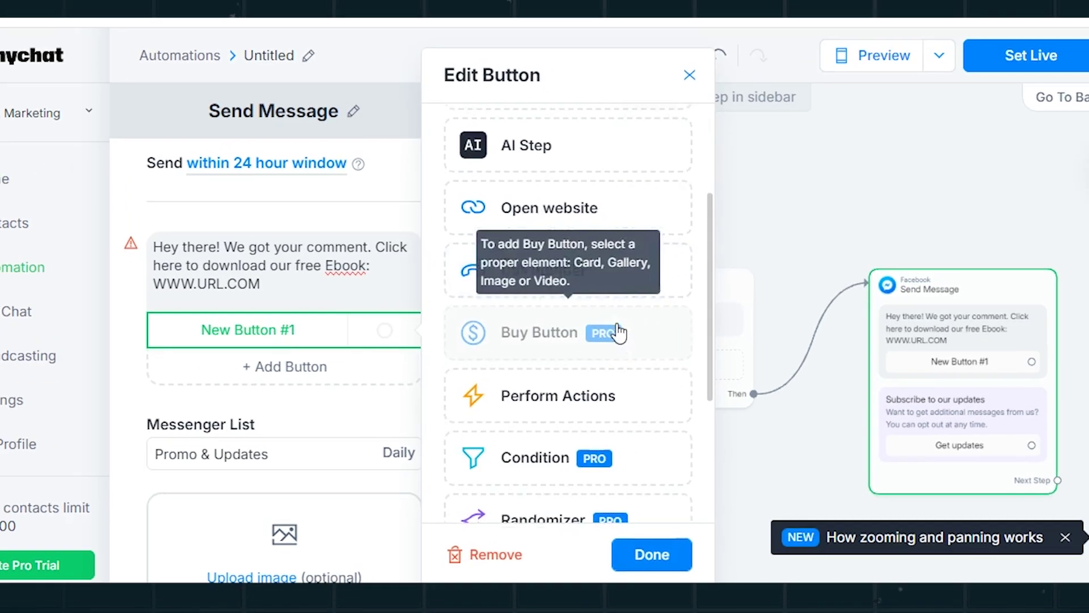
scroll(607, 317, up, 2)
click(605, 308)
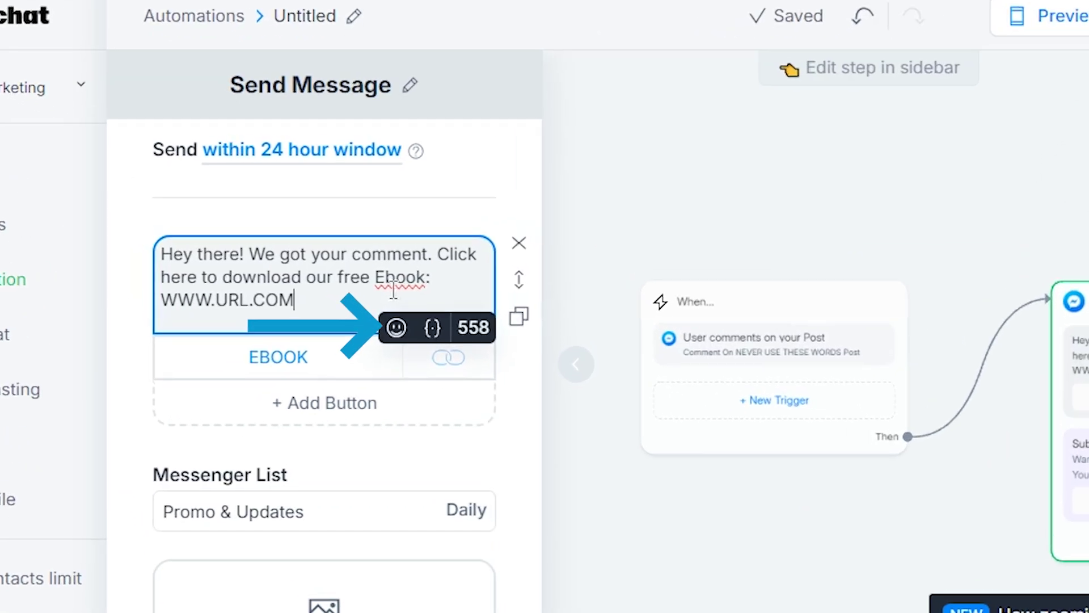
scroll(338, 311, down, 5)
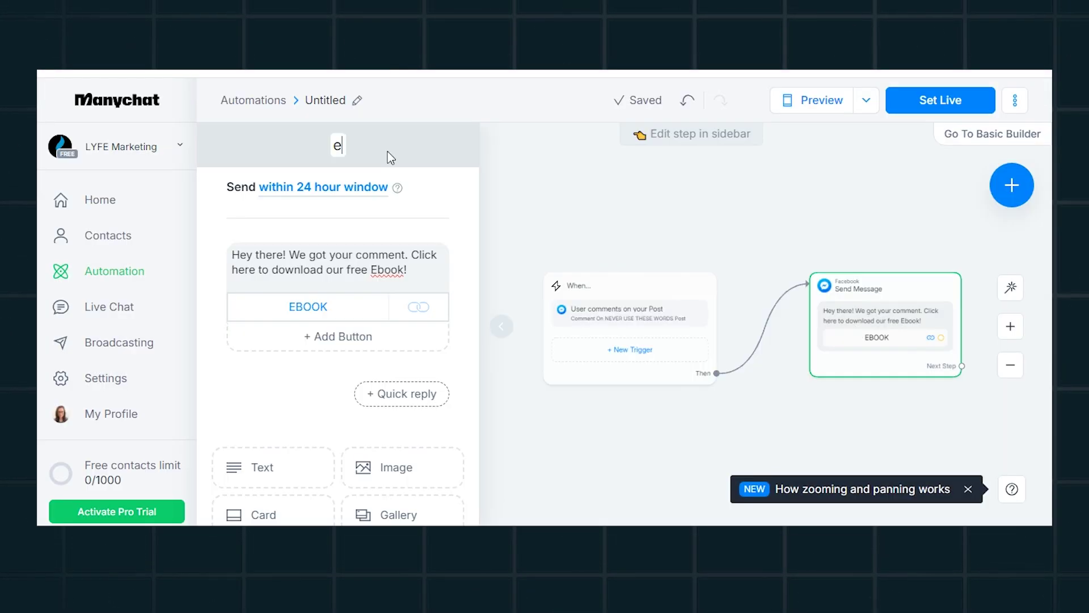
Step: Rename the Send Message step to 'Ebook Link'
text(E)
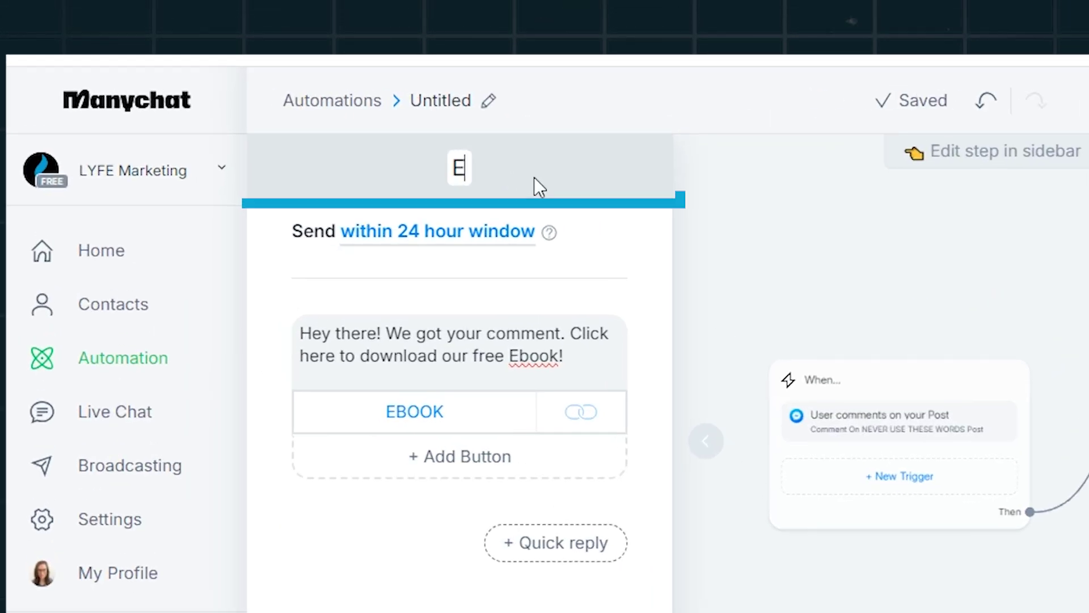
text(book Link)
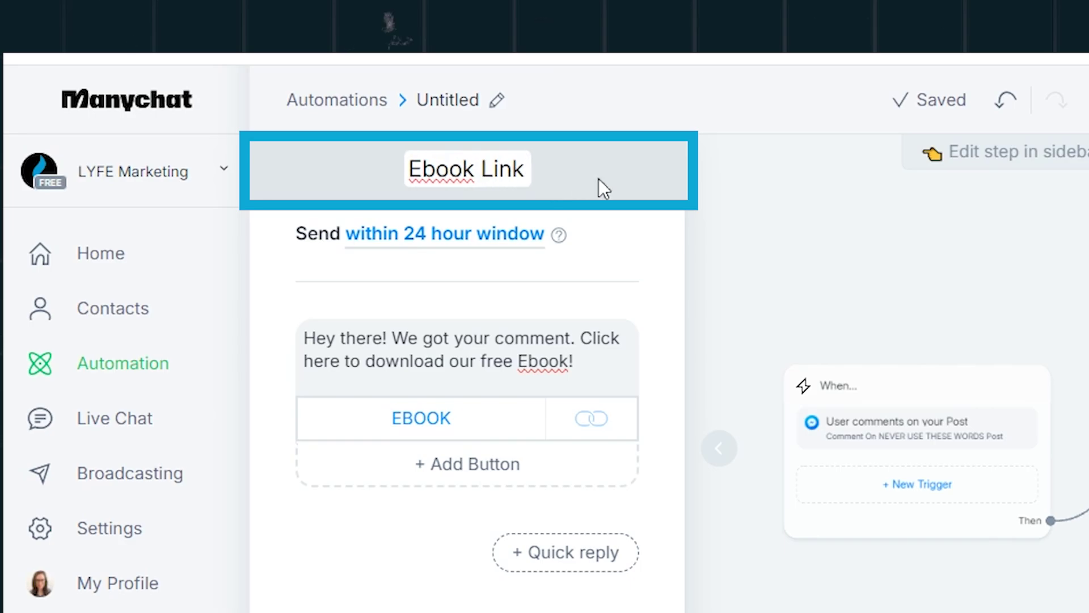
key(Return)
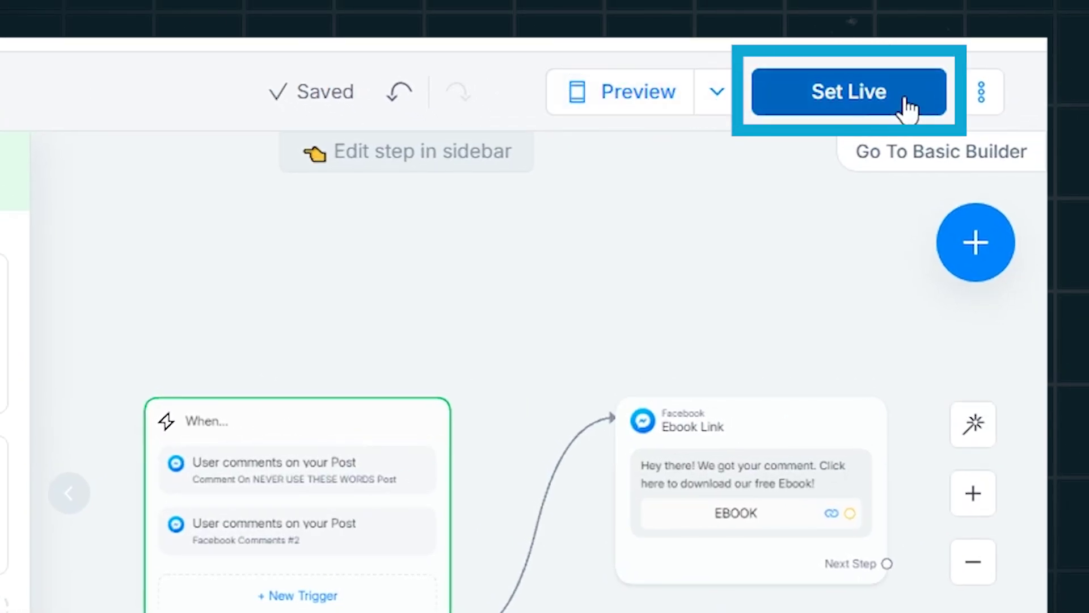